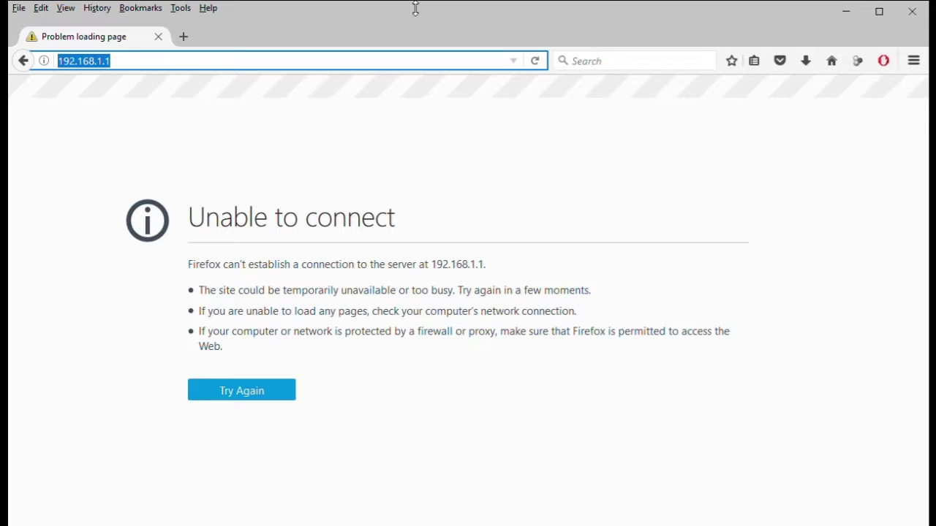
# Load the router control panel at 192.168.1.1 and look over its System Information page.
pyautogui.click(307, 68)
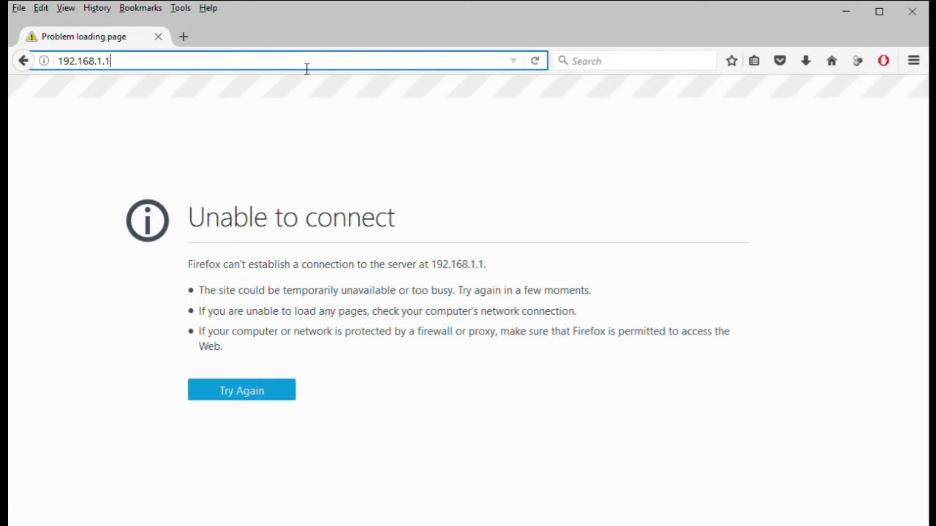
pyautogui.press('Return')
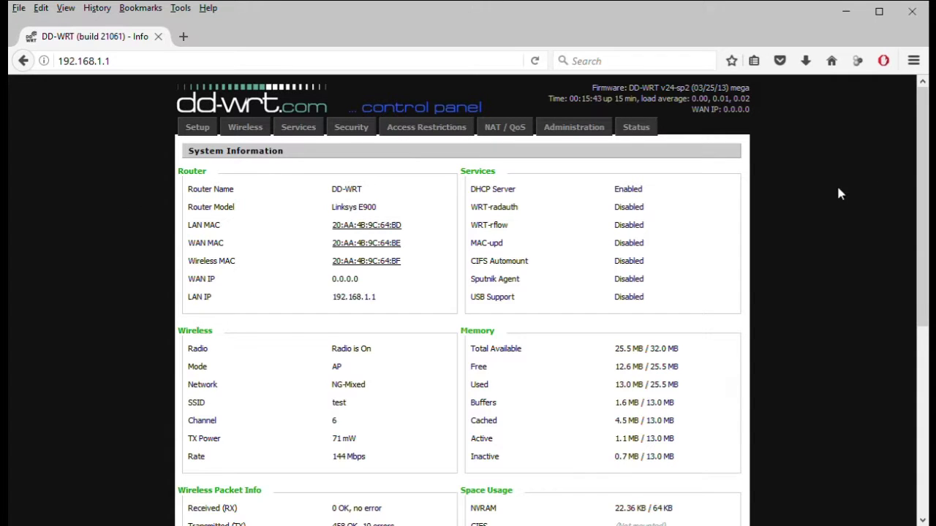
pyautogui.moveTo(922, 176); pyautogui.dragTo(922, 205)
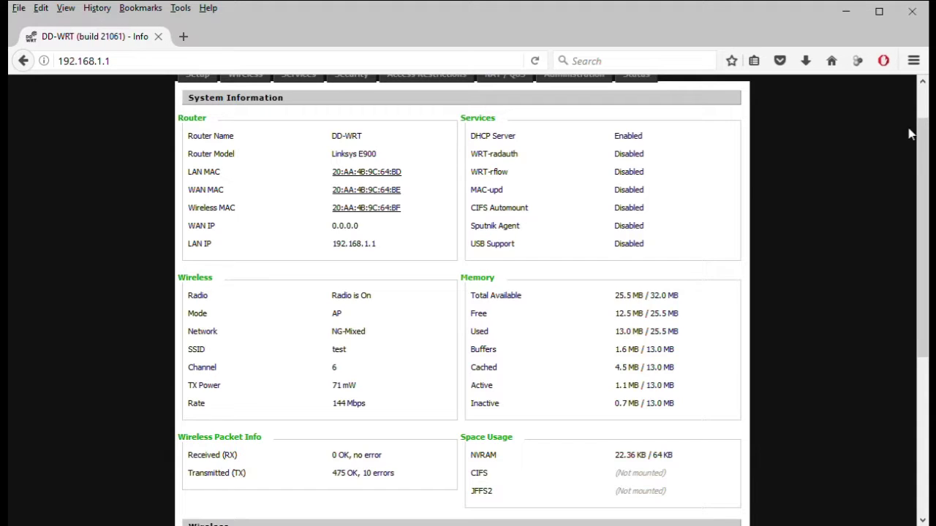
pyautogui.scroll(2, 910, 134)
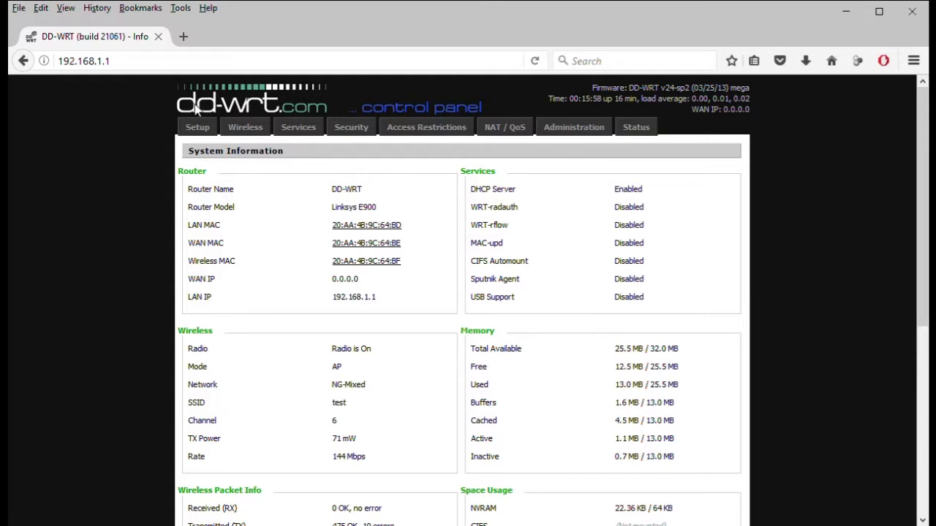
# Examine the basic wireless settings, including the channel choices and default sensitivity range, and the wireless security mode.
pyautogui.click(236, 128)
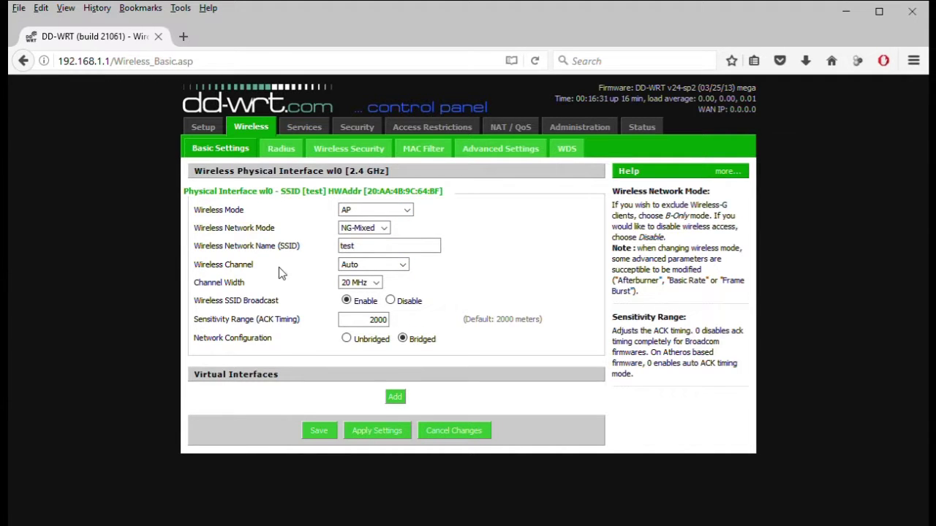
pyautogui.click(403, 266)
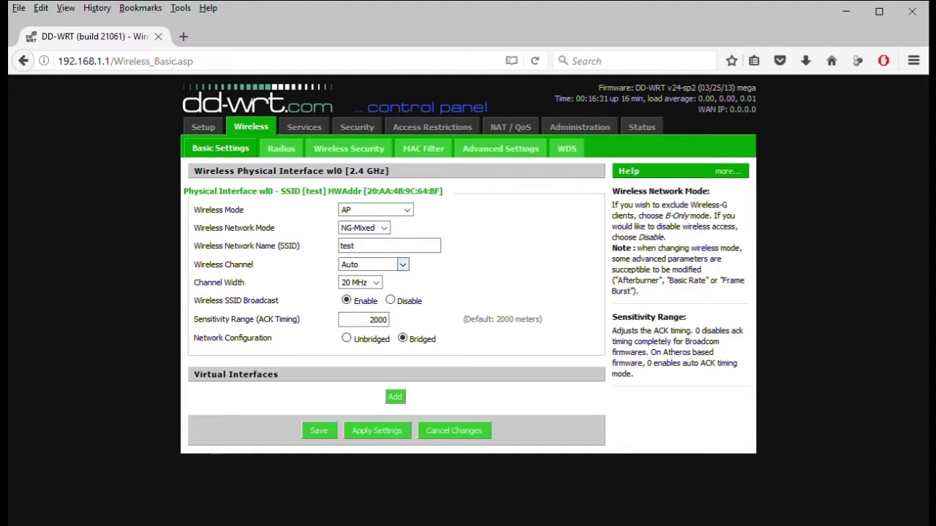
pyautogui.click(386, 491)
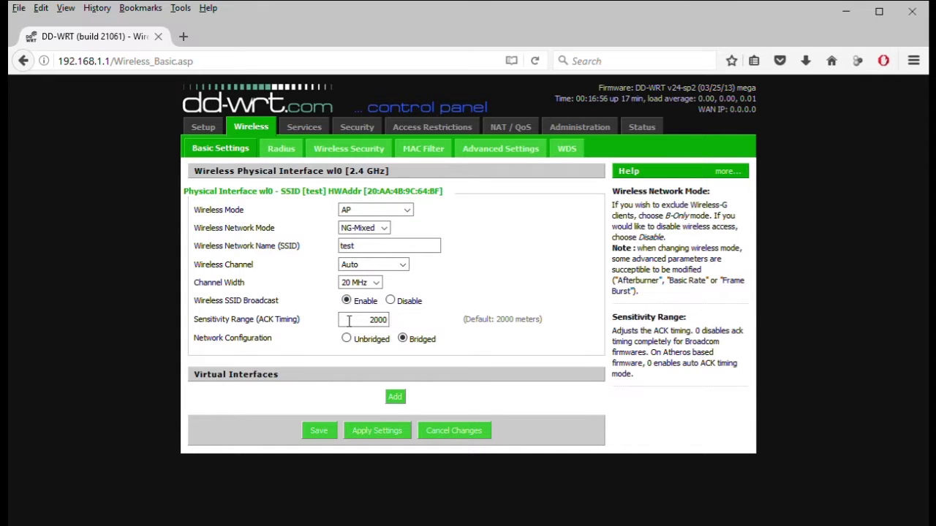
pyautogui.moveTo(349, 321); pyautogui.dragTo(404, 325)
pyautogui.click(361, 327)
pyautogui.moveTo(546, 325); pyautogui.dragTo(497, 327)
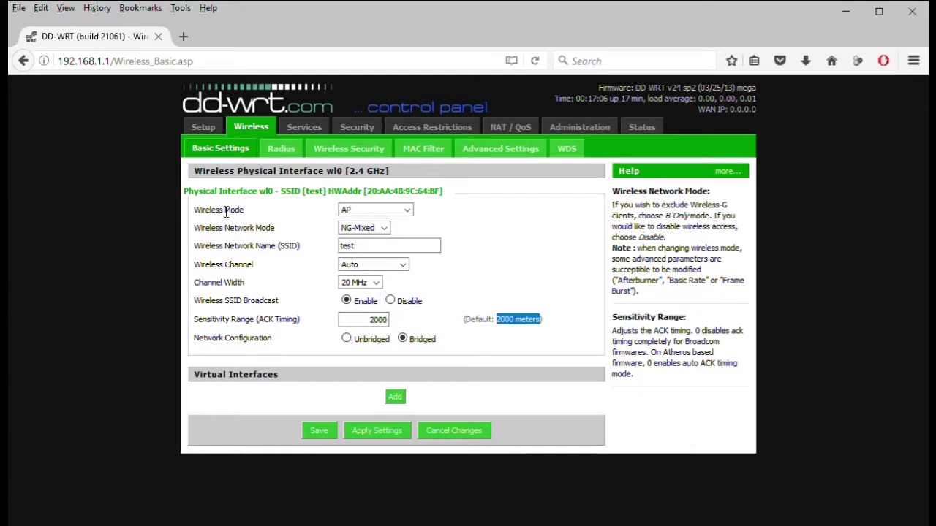
pyautogui.click(350, 156)
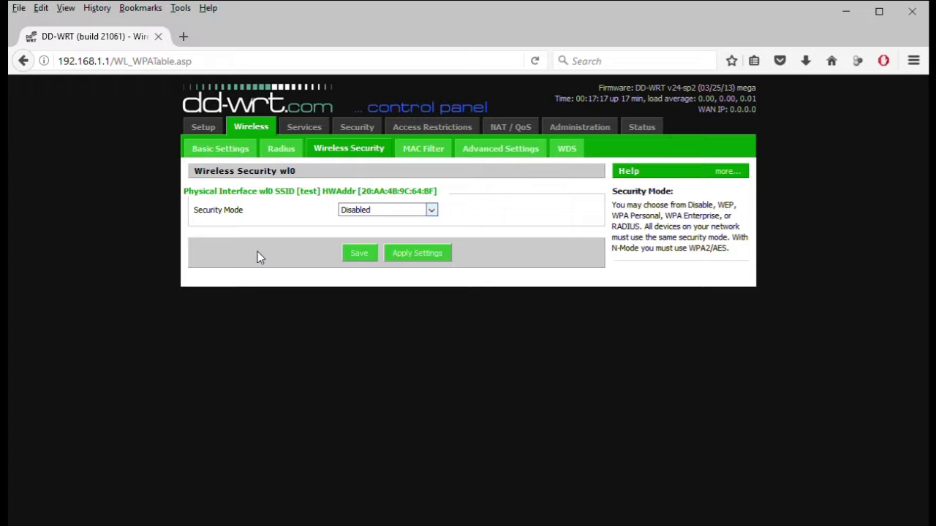
# Set the TX Power to 251 in the advanced wireless settings.
pyautogui.click(515, 149)
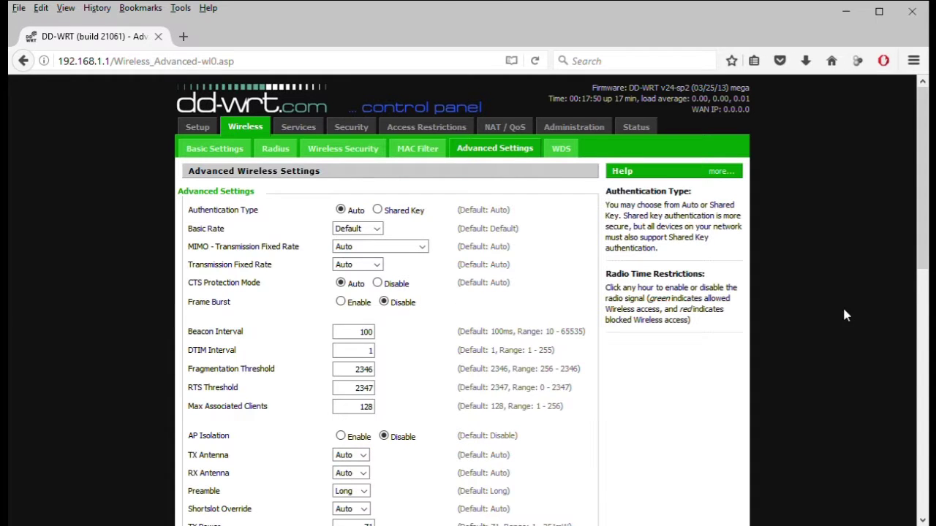
pyautogui.scroll(-3, 903, 278)
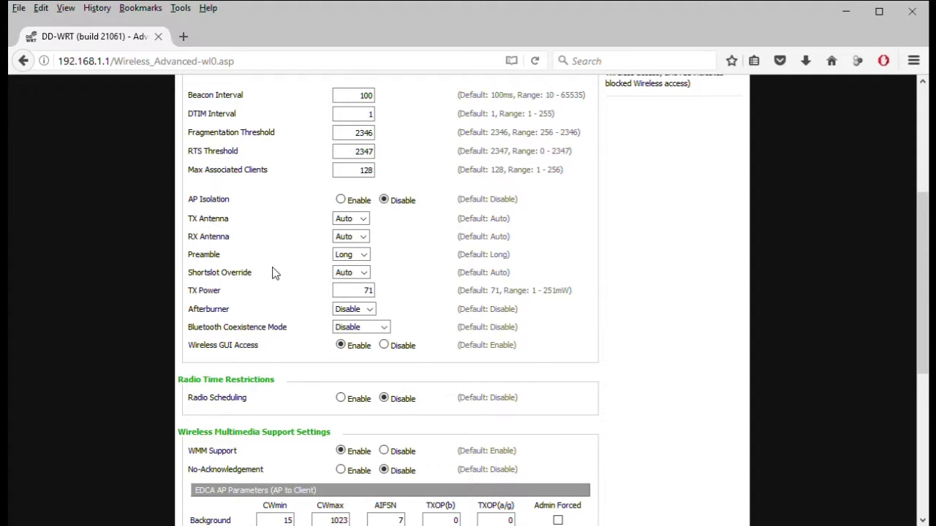
pyautogui.moveTo(225, 294); pyautogui.dragTo(196, 300)
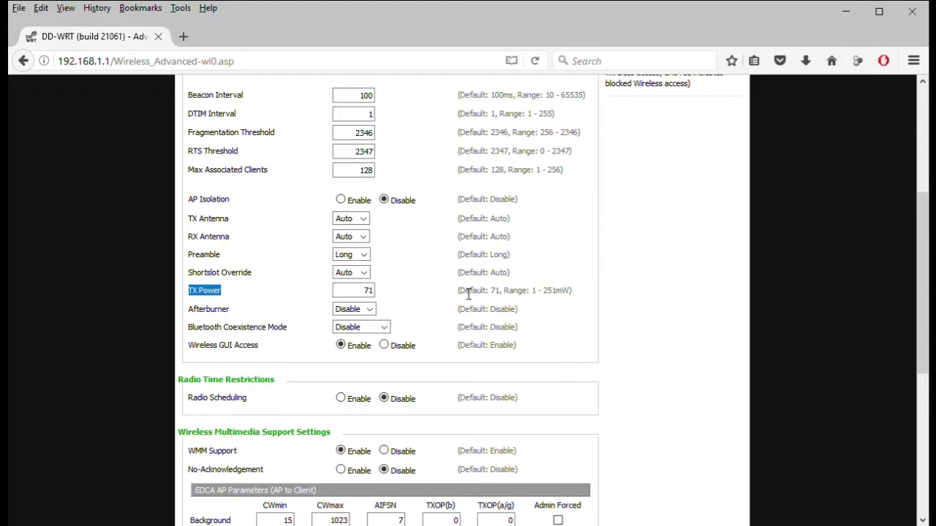
pyautogui.moveTo(459, 291); pyautogui.dragTo(574, 294)
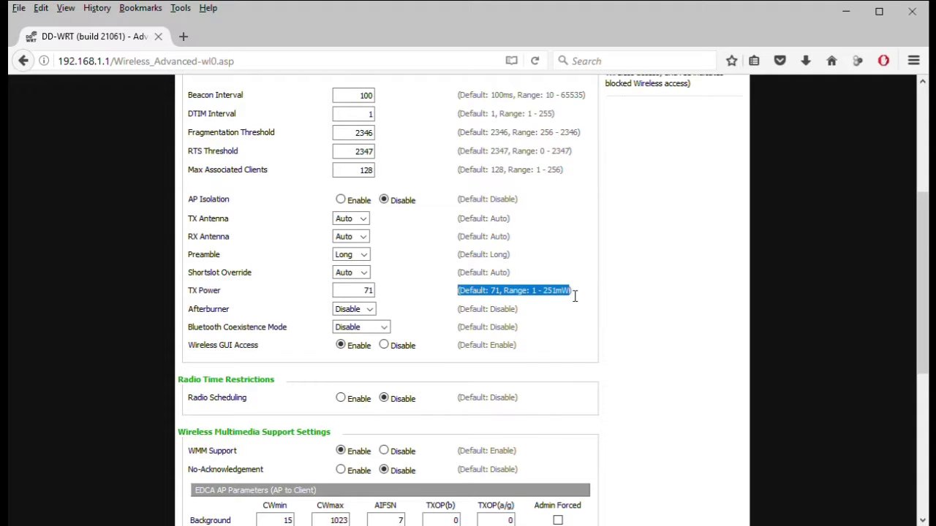
pyautogui.doubleClick(370, 292)
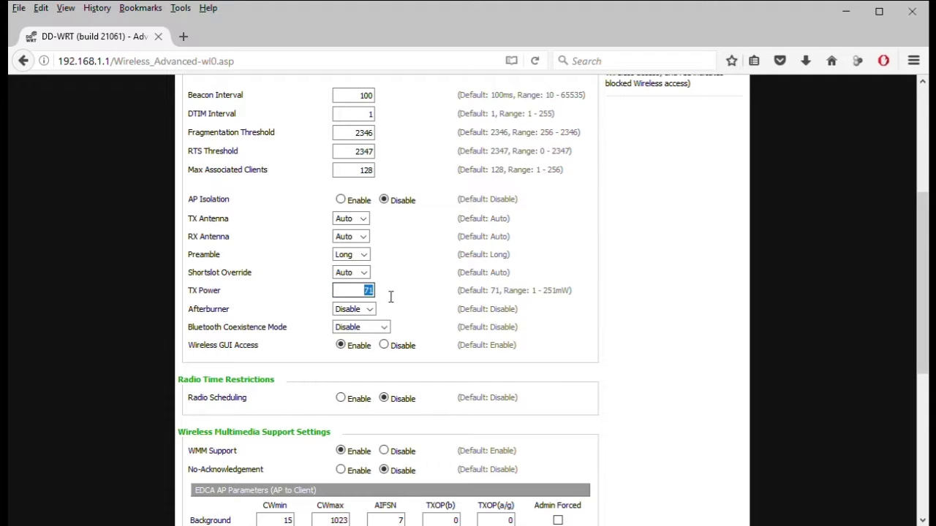
pyautogui.write('25')
# Enable radio scheduling to preview its hourly time restrictions, and disable it again.
pyautogui.scroll(-1, 925, 231)
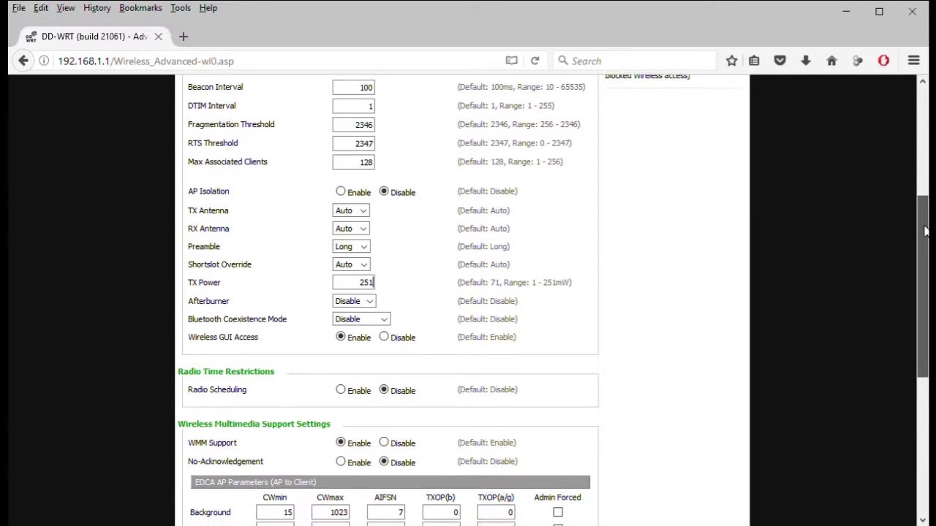
pyautogui.moveTo(924, 231); pyautogui.dragTo(923, 261)
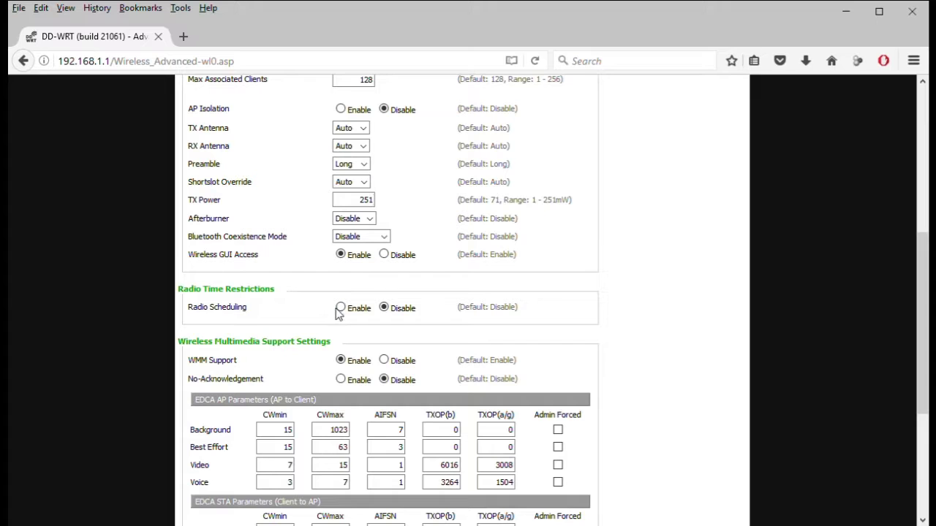
pyautogui.click(340, 308)
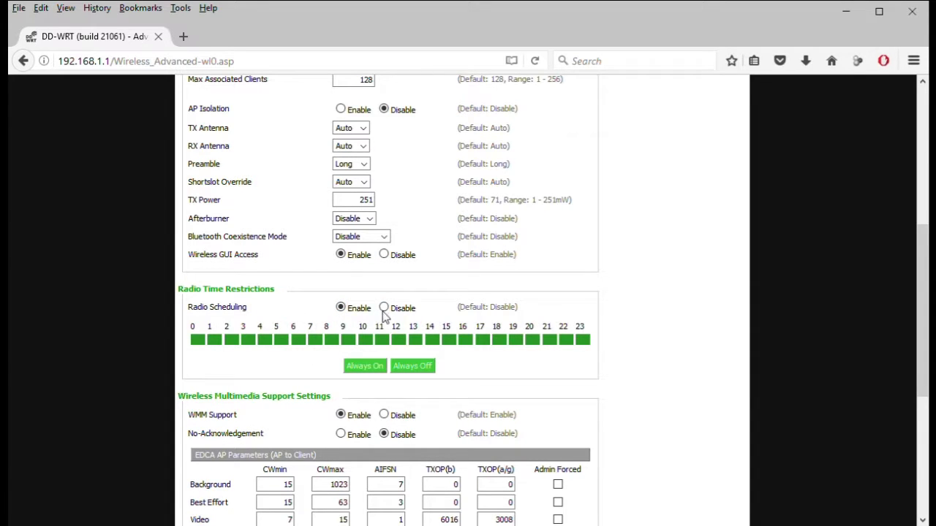
pyautogui.click(384, 308)
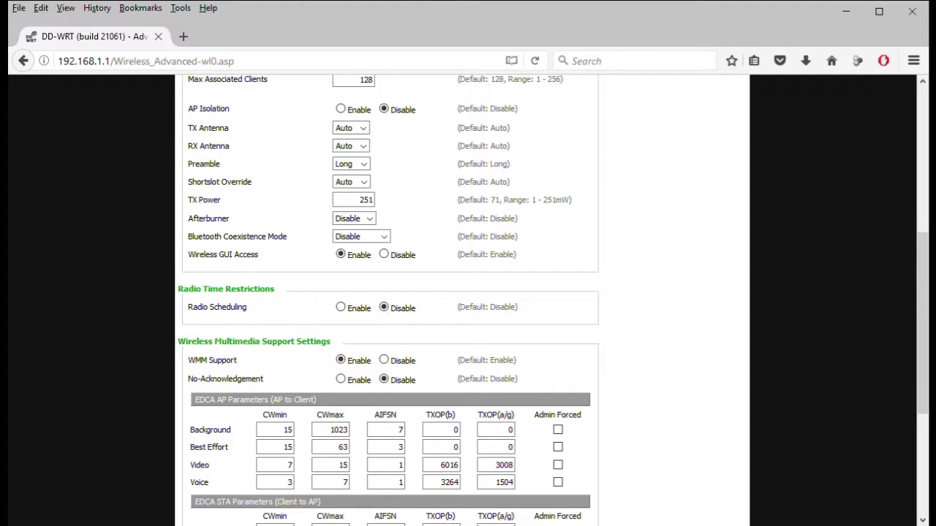
# Apply the changed advanced wireless settings to the router.
pyautogui.scroll(-5, 914, 417)
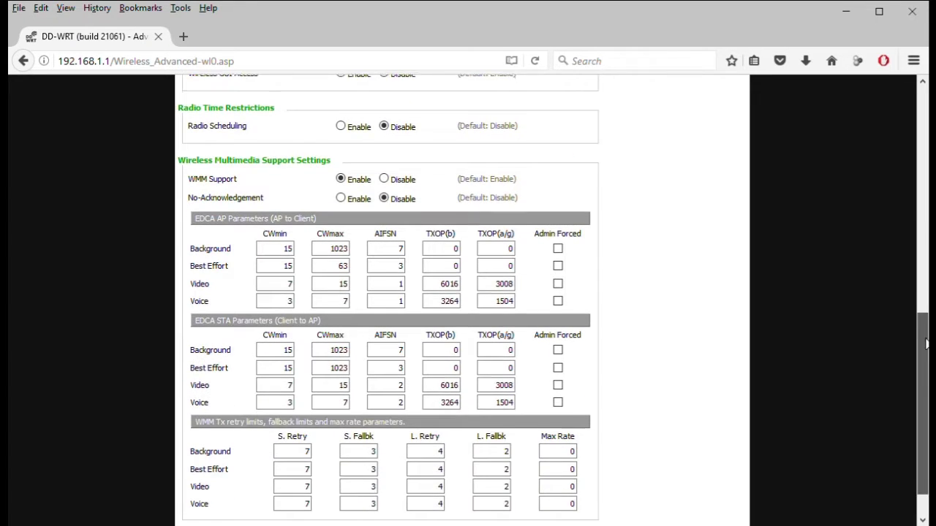
pyautogui.scroll(15, 914, 417)
pyautogui.scroll(-15, 914, 417)
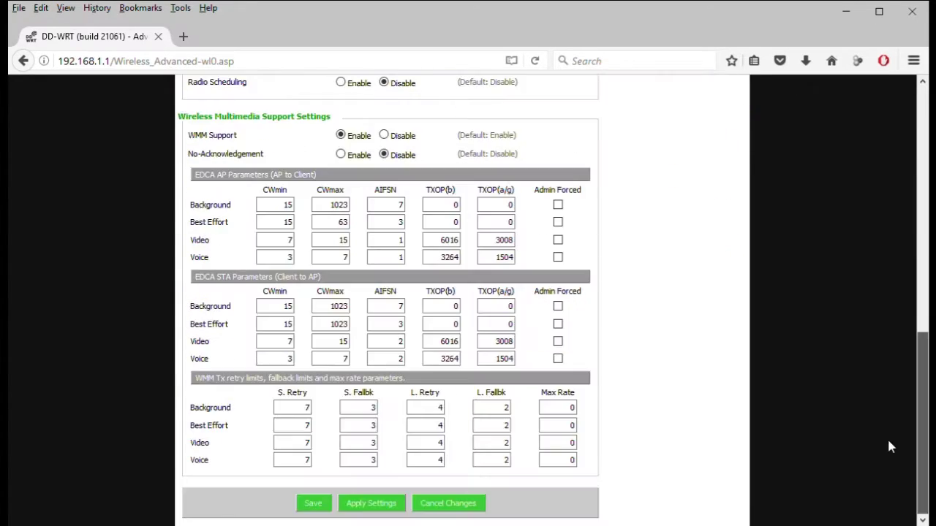
pyautogui.click(376, 505)
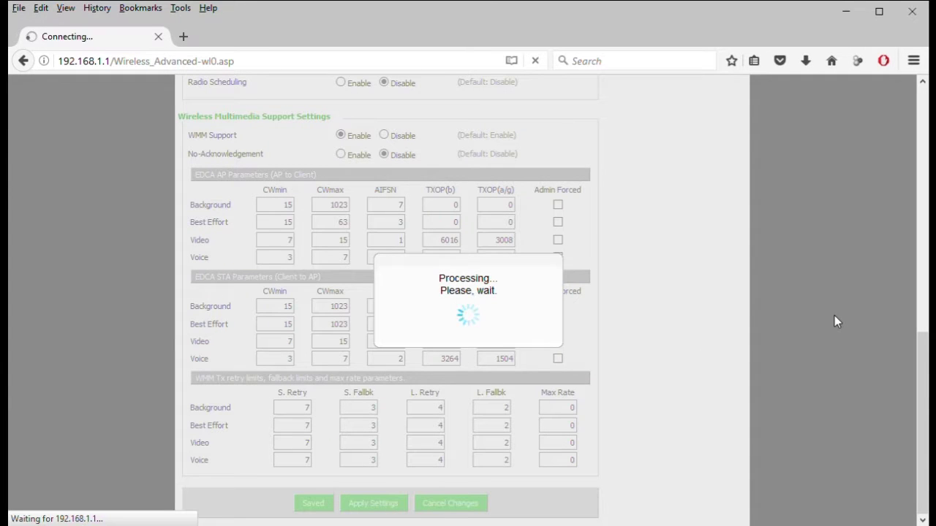
pyautogui.scroll(-10, 922, 395)
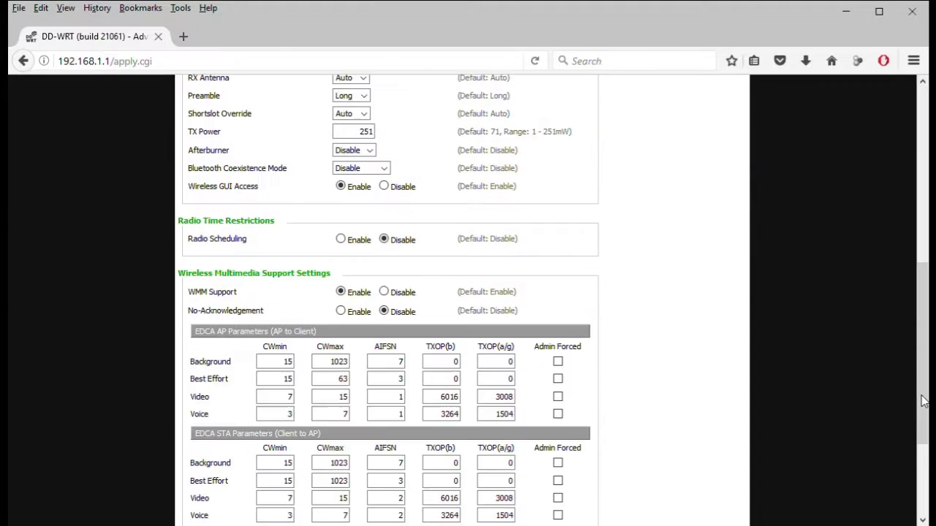
pyautogui.moveTo(922, 395); pyautogui.dragTo(921, 201)
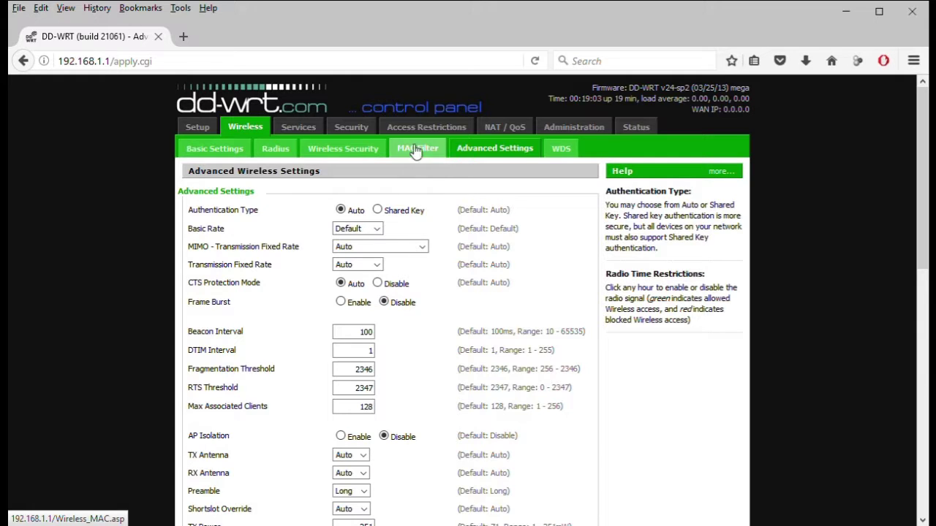
pyautogui.click(567, 131)
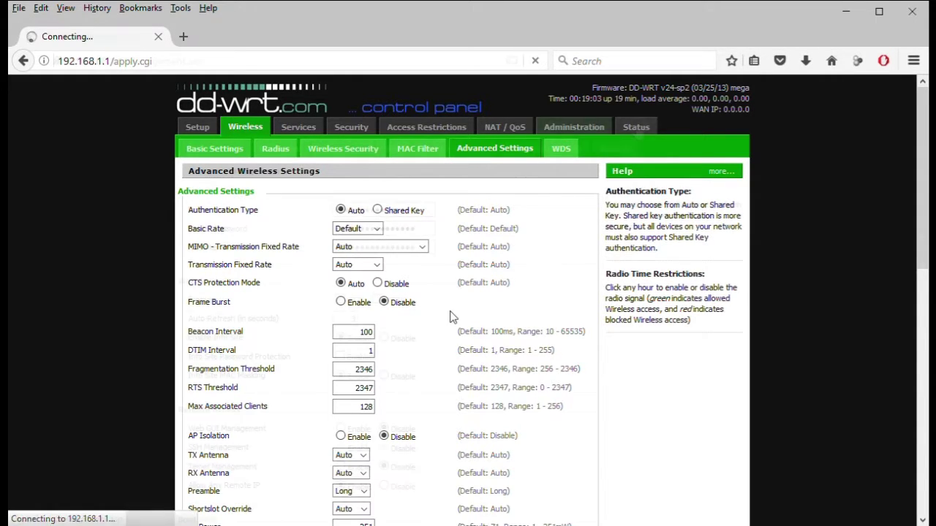
pyautogui.click(636, 128)
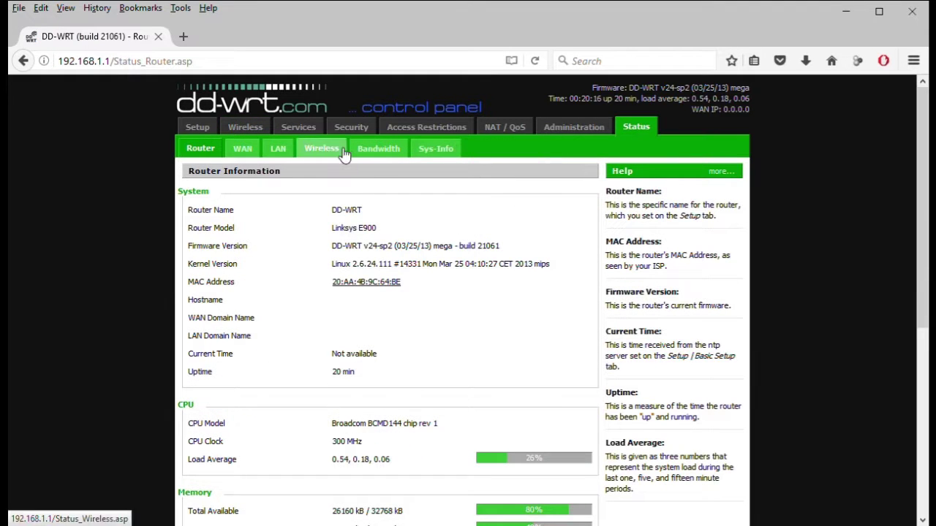
pyautogui.click(199, 128)
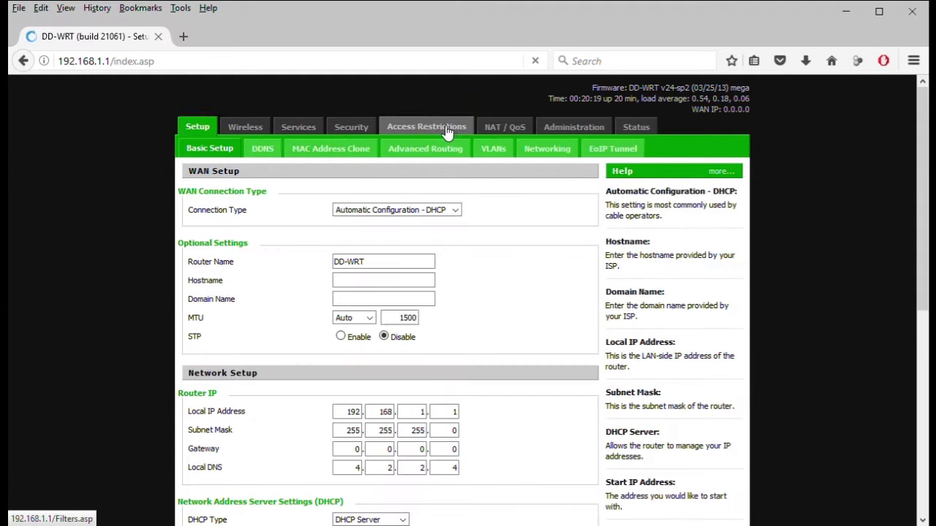
pyautogui.click(636, 129)
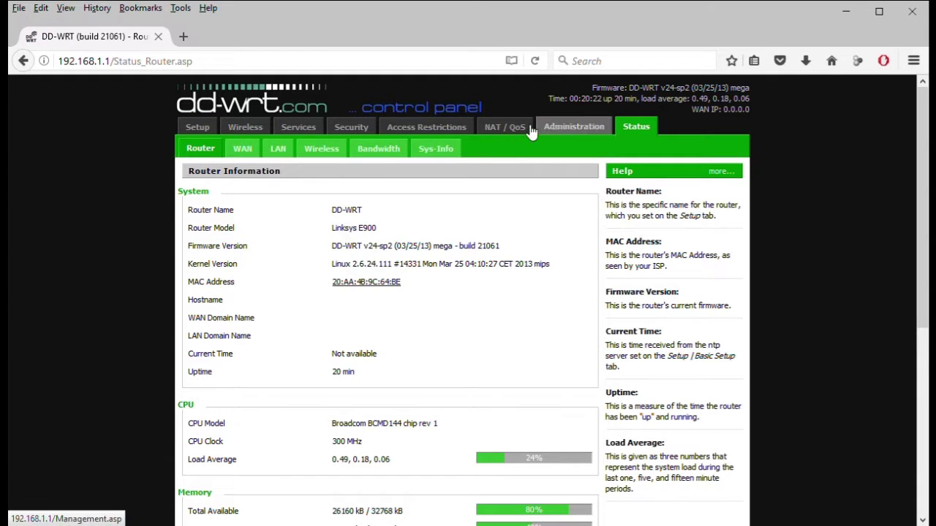
pyautogui.click(243, 128)
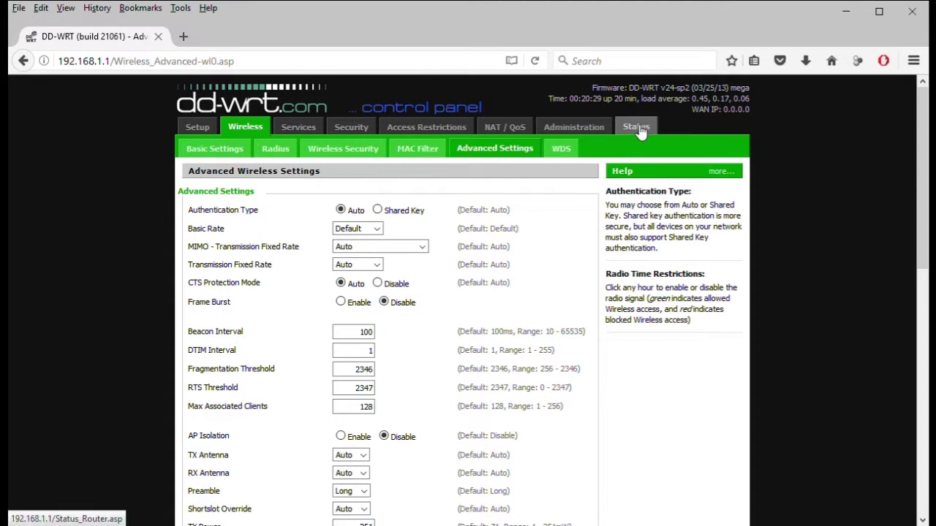
# Examine the router status page for the firmware version, CPU load, memory and space usage.
pyautogui.click(638, 128)
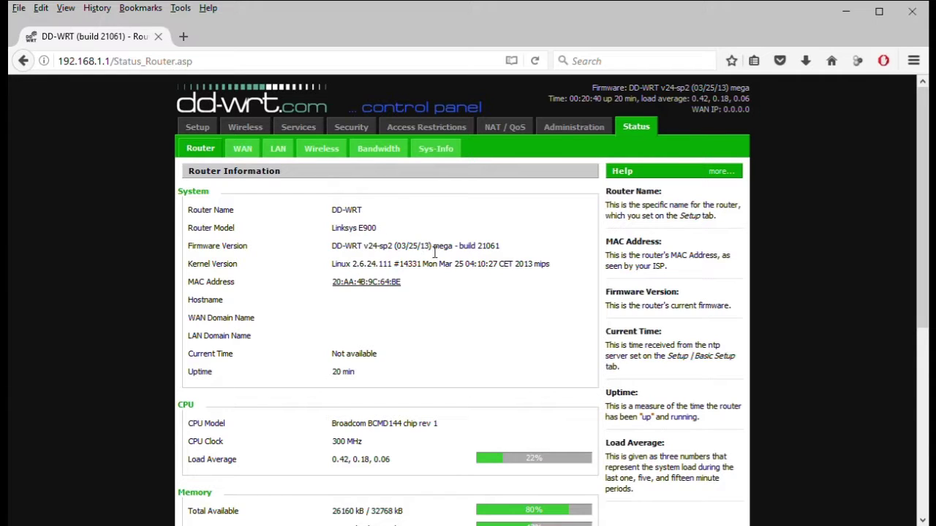
pyautogui.moveTo(430, 247); pyautogui.dragTo(341, 253)
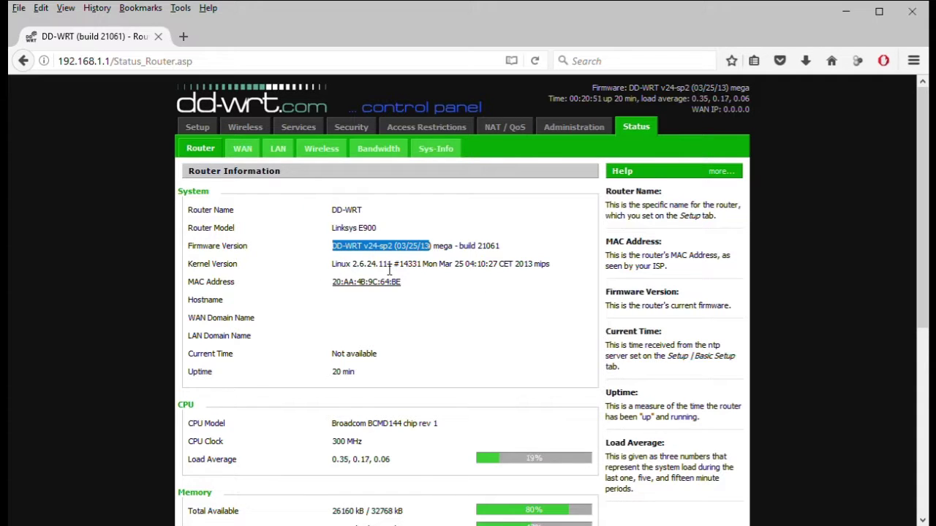
pyautogui.moveTo(921, 179); pyautogui.dragTo(919, 317)
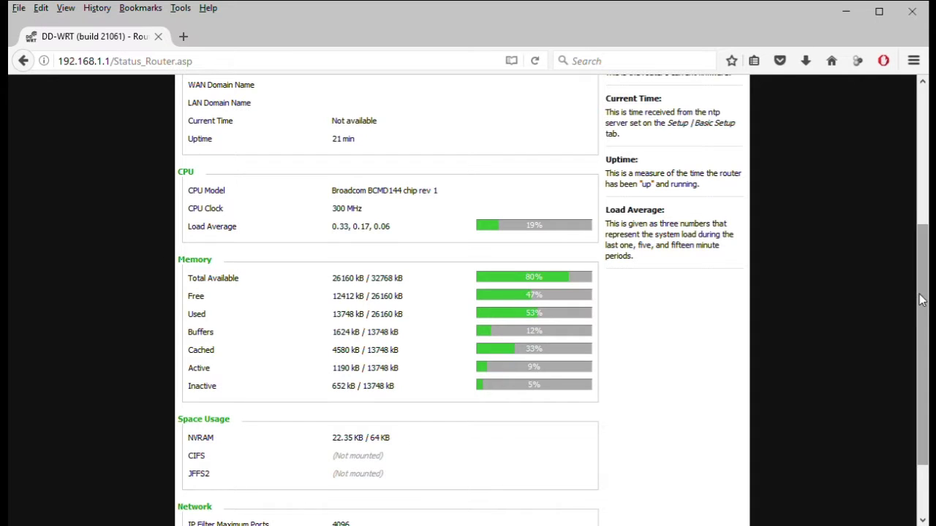
pyautogui.moveTo(919, 294)
pyautogui.mouseDown()
pyautogui.moveTo(919, 341)
pyautogui.moveTo(919, 304)
pyautogui.mouseUp()
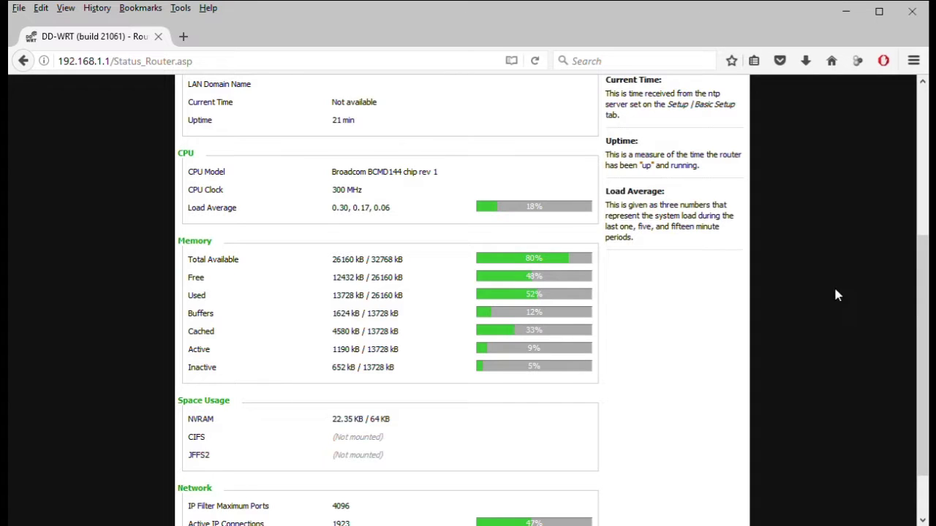
pyautogui.press('Home')
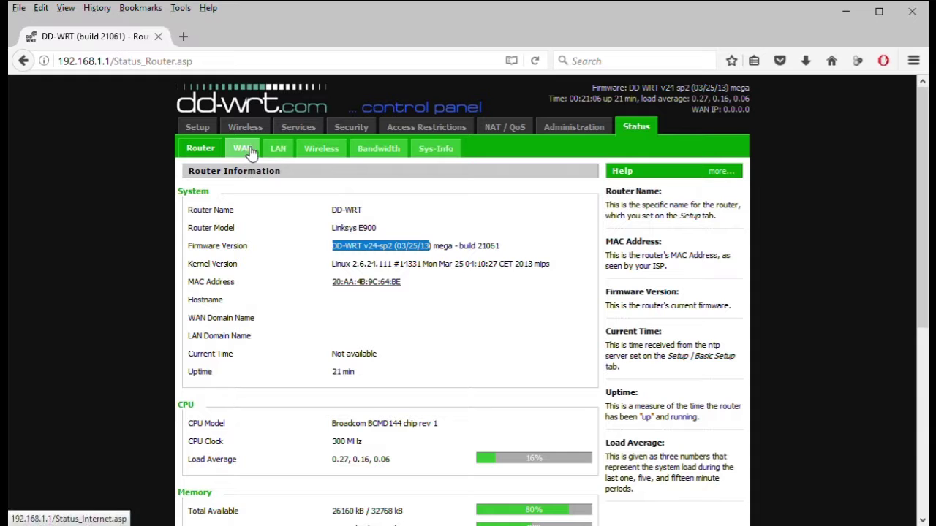
# Check the wireless status page for the rate, TX power, packet info and connected clients.
pyautogui.click(313, 153)
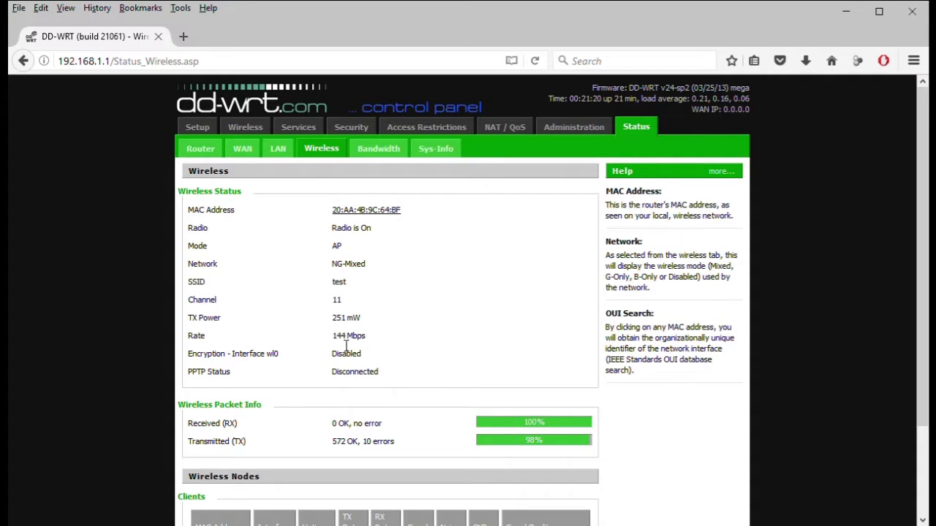
pyautogui.moveTo(333, 342); pyautogui.dragTo(413, 347)
pyautogui.moveTo(331, 319); pyautogui.dragTo(376, 321)
pyautogui.moveTo(918, 237); pyautogui.dragTo(375, 450)
pyautogui.click(261, 324)
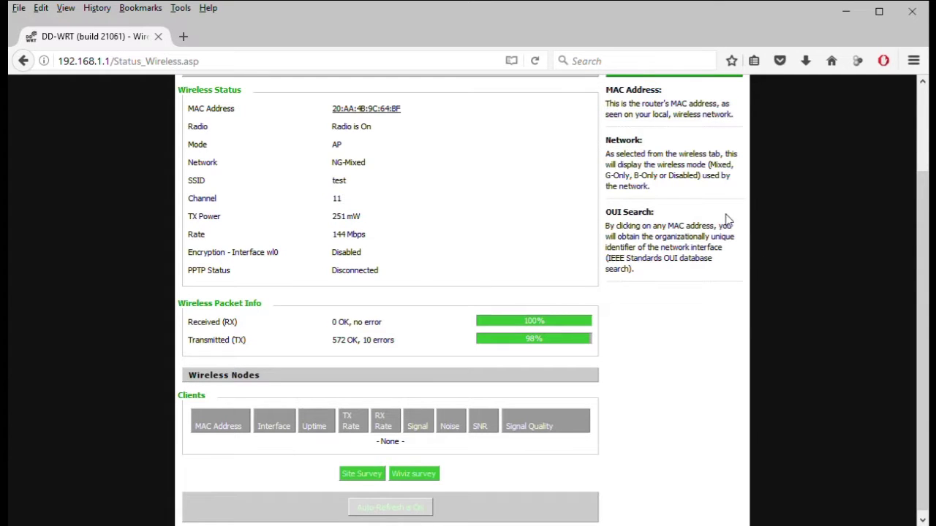
# Examine the LAN bandwidth monitoring graphs in the router's status section.
pyautogui.moveTo(923, 328); pyautogui.dragTo(922, 246)
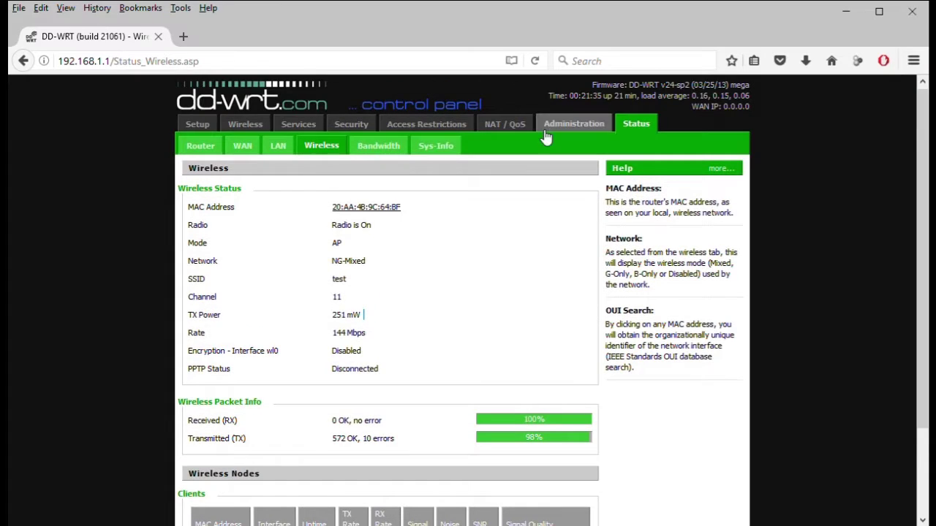
pyautogui.click(379, 146)
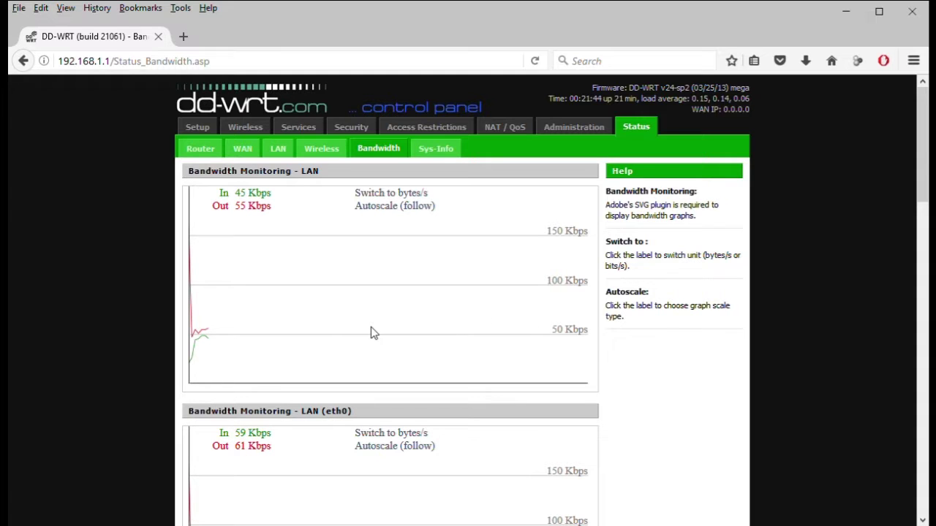
pyautogui.moveTo(922, 146)
pyautogui.mouseDown()
pyautogui.moveTo(917, 357)
pyautogui.moveTo(919, 146)
pyautogui.mouseUp()
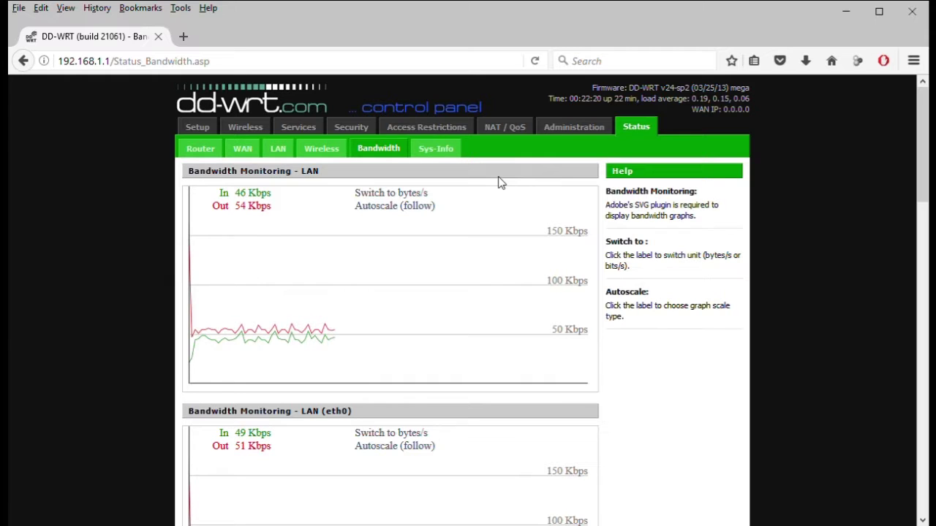
# Review the system information page, covering router, services, wireless, memory, space usage and DHCP client details.
pyautogui.click(437, 149)
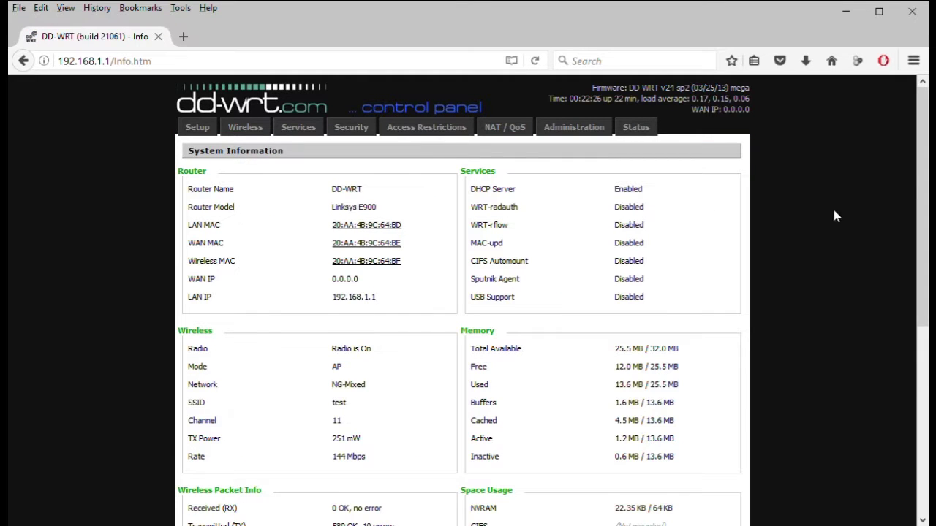
pyautogui.moveTo(923, 170); pyautogui.dragTo(918, 340)
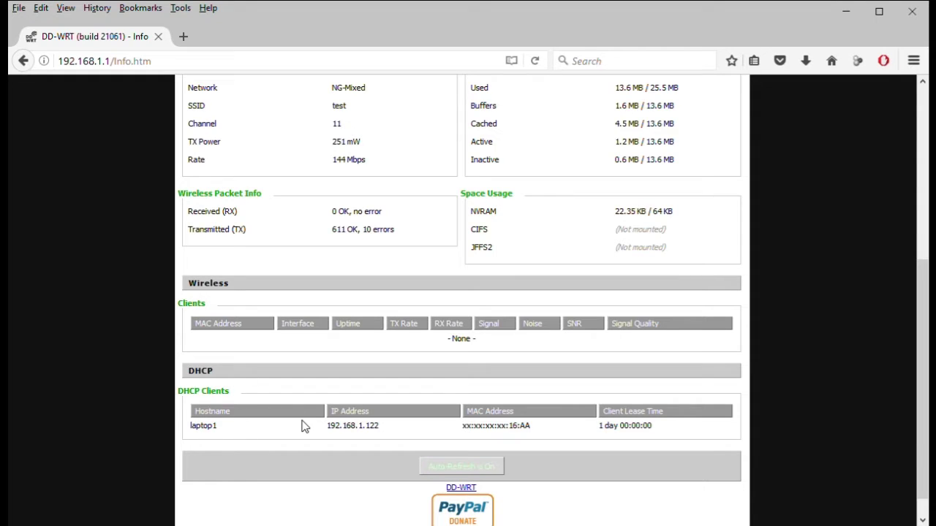
pyautogui.moveTo(923, 329); pyautogui.dragTo(888, 158)
# Return to the router status page and highlight the router name value in the system details.
pyautogui.click(642, 126)
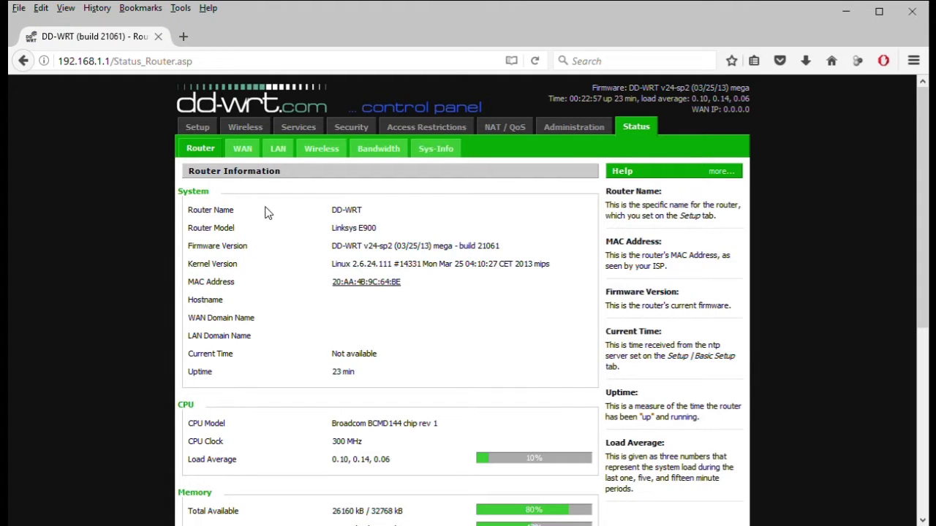
pyautogui.moveTo(363, 212); pyautogui.dragTo(330, 212)
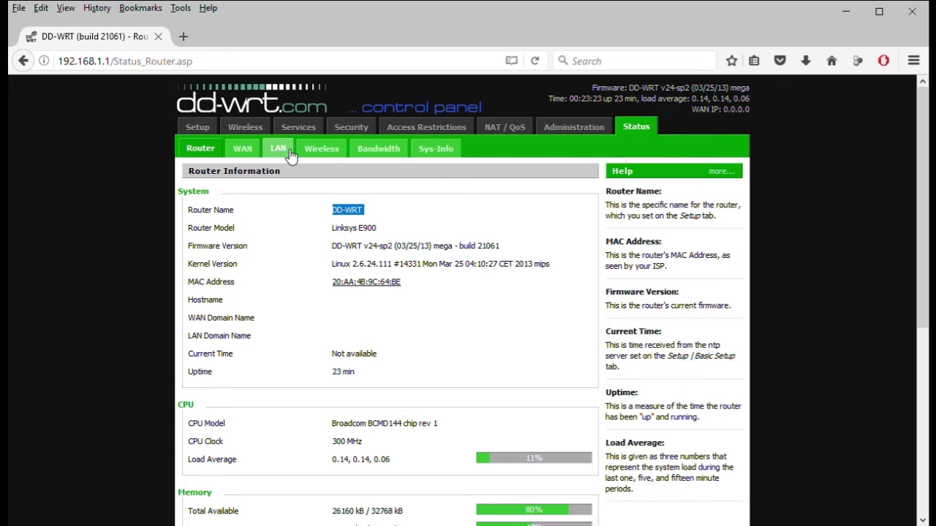
# Recheck the wireless status page for the TX power, packet info and wireless clients.
pyautogui.click(326, 149)
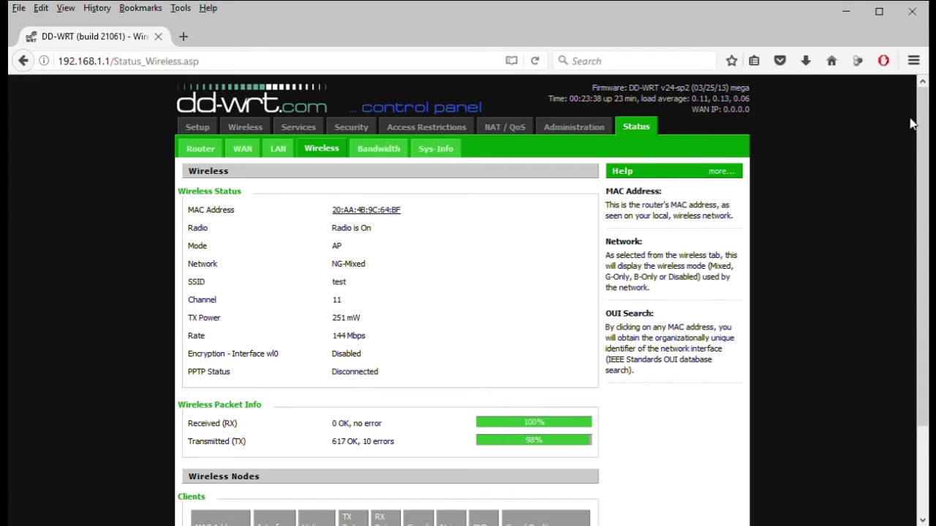
pyautogui.scroll(-2, 919, 124)
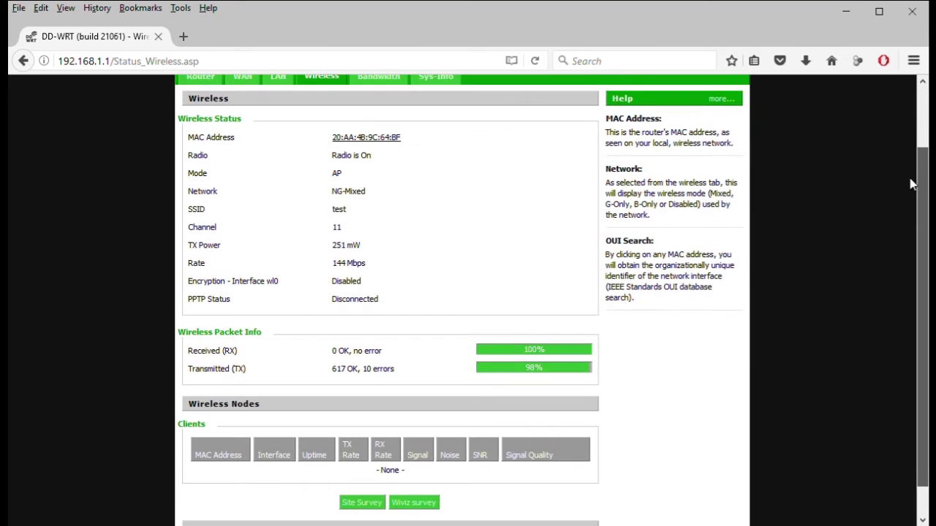
pyautogui.scroll(-1, 885, 271)
pyautogui.scroll(3, 919, 139)
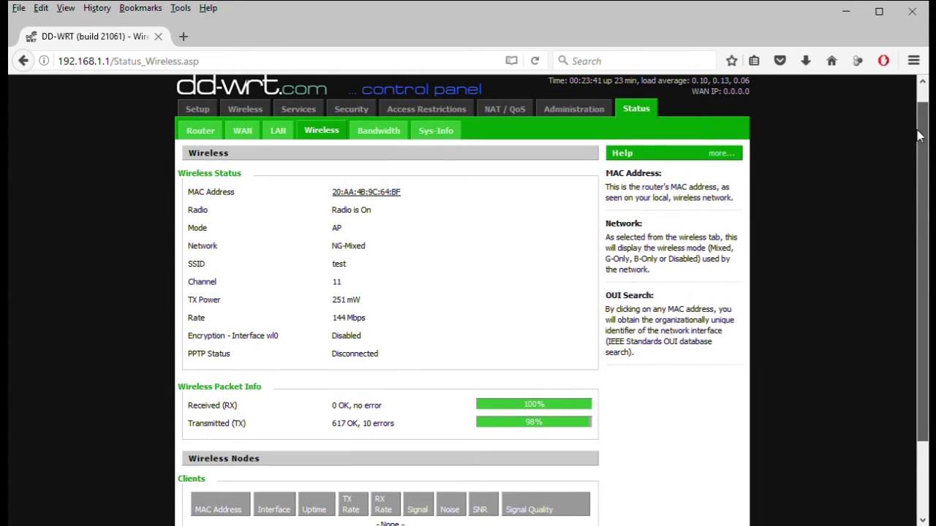
pyautogui.scroll(-2, 919, 139)
pyautogui.scroll(3, 916, 257)
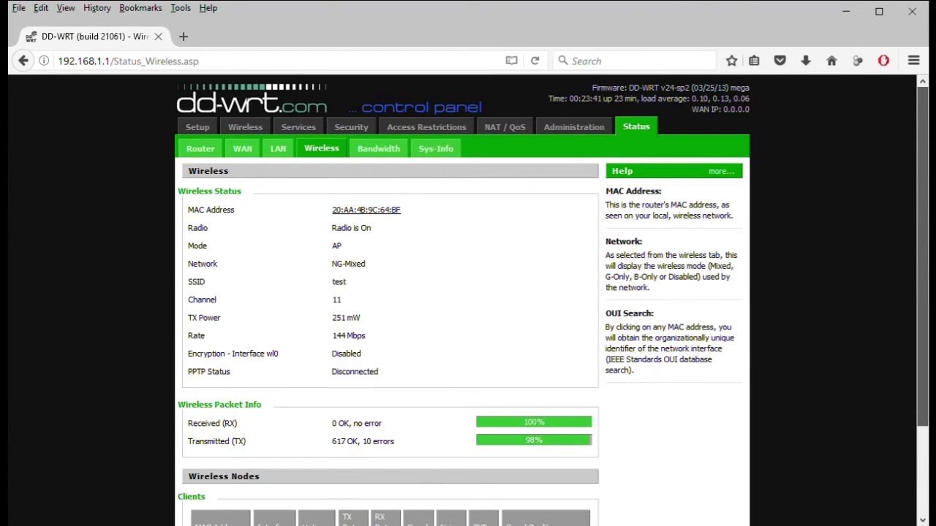
pyautogui.scroll(-2, 554, 300)
pyautogui.scroll(3, 553, 300)
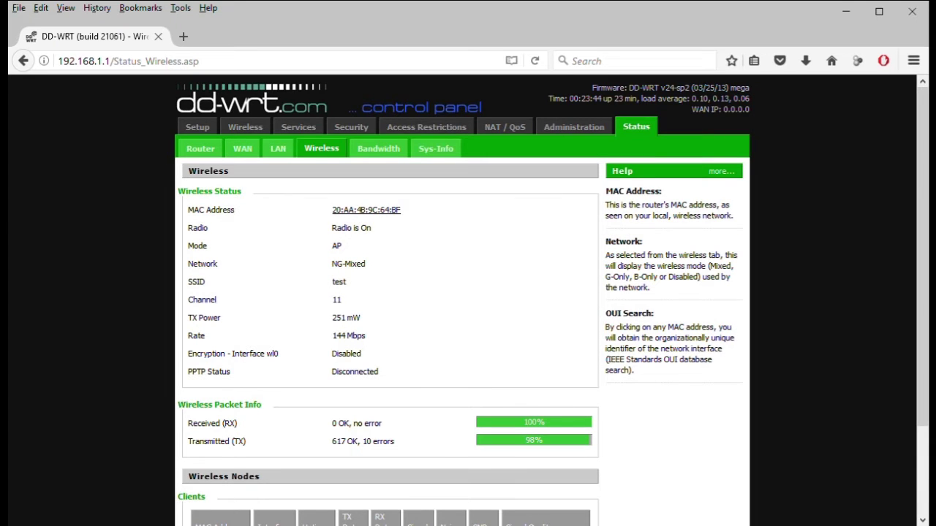